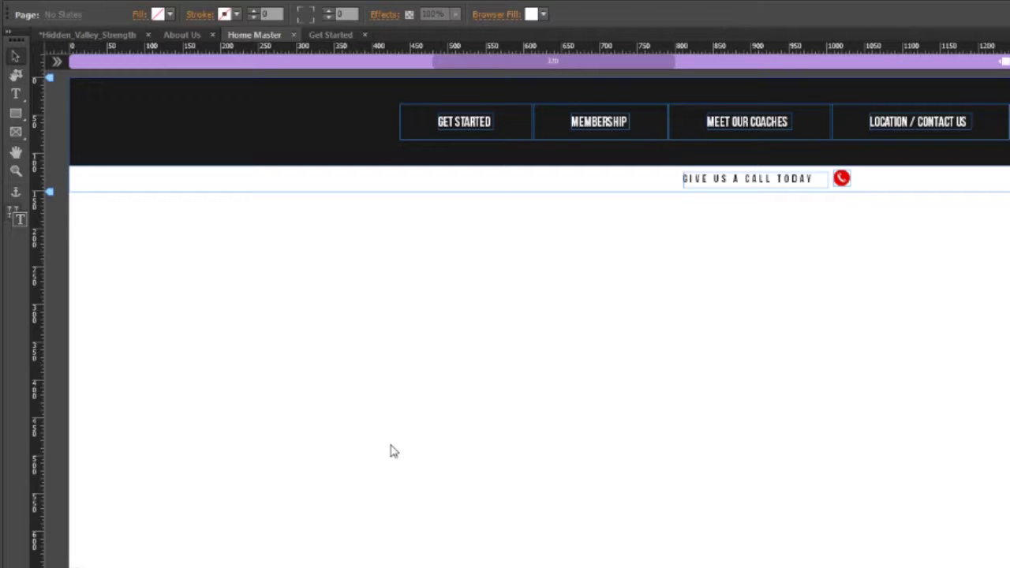
Select the navigation menu and bring up the Get Started dropdown with About Us, Programs, Schedule.
left_click(405, 134)
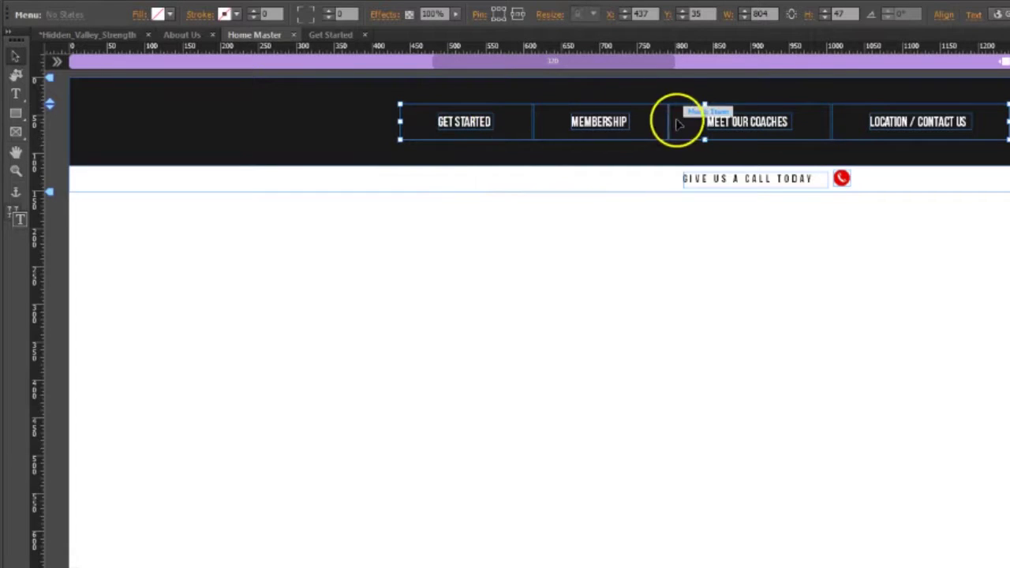
left_click(525, 136)
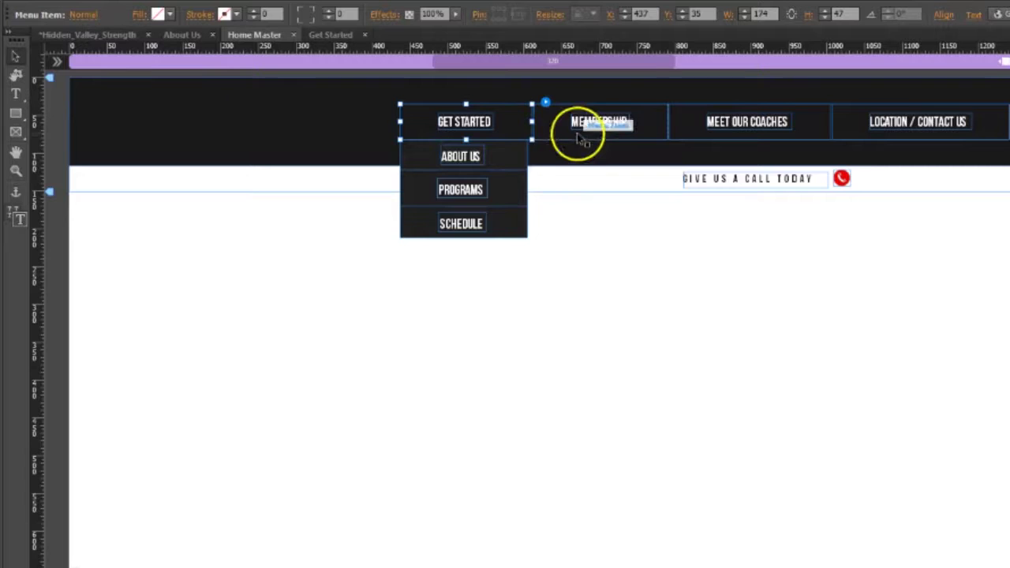
left_click(560, 138)
left_click(511, 130)
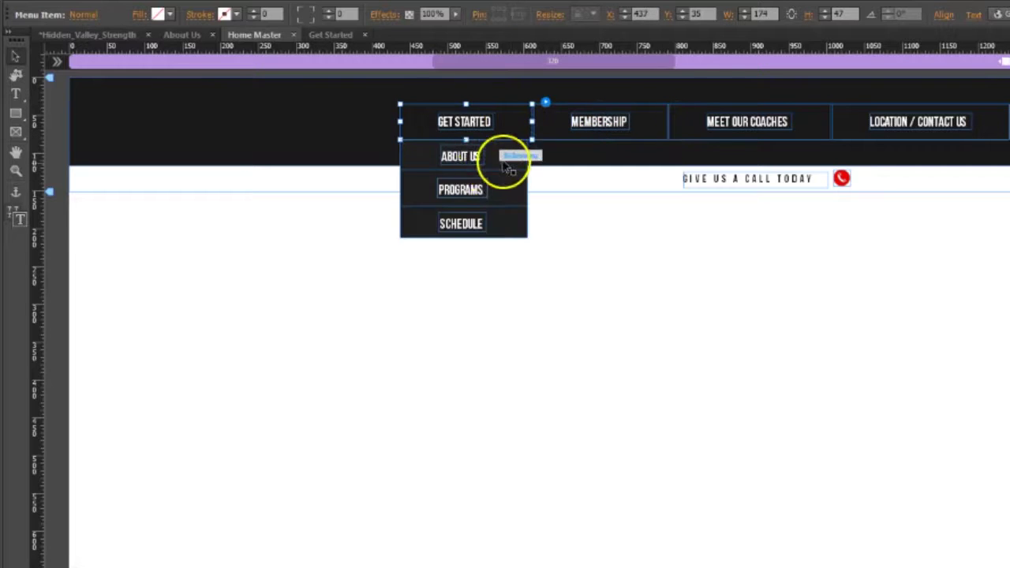
mouse_move(508, 163)
left_mouse_down()
mouse_move(509, 190)
mouse_move(503, 163)
left_mouse_up()
Widen the Get Started dropdown to line up with the Get Started item's width.
left_click(170, 3)
left_click(134, 331)
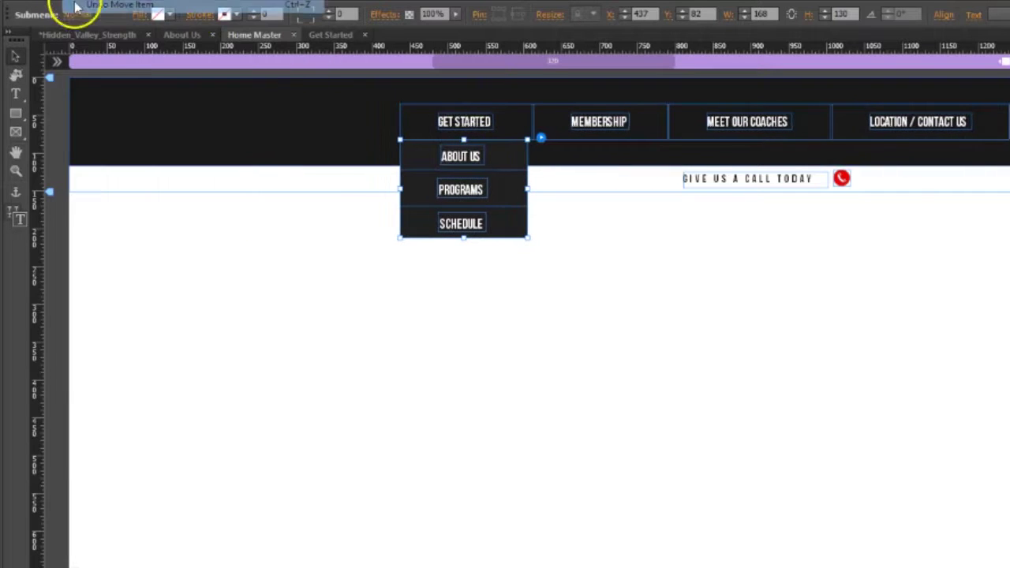
left_click(605, 388)
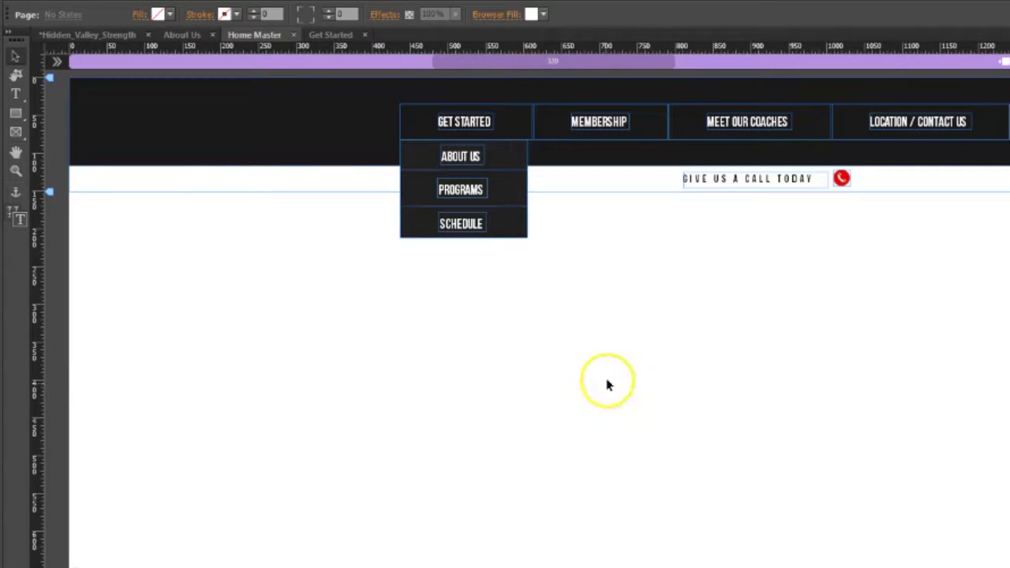
left_click(519, 158)
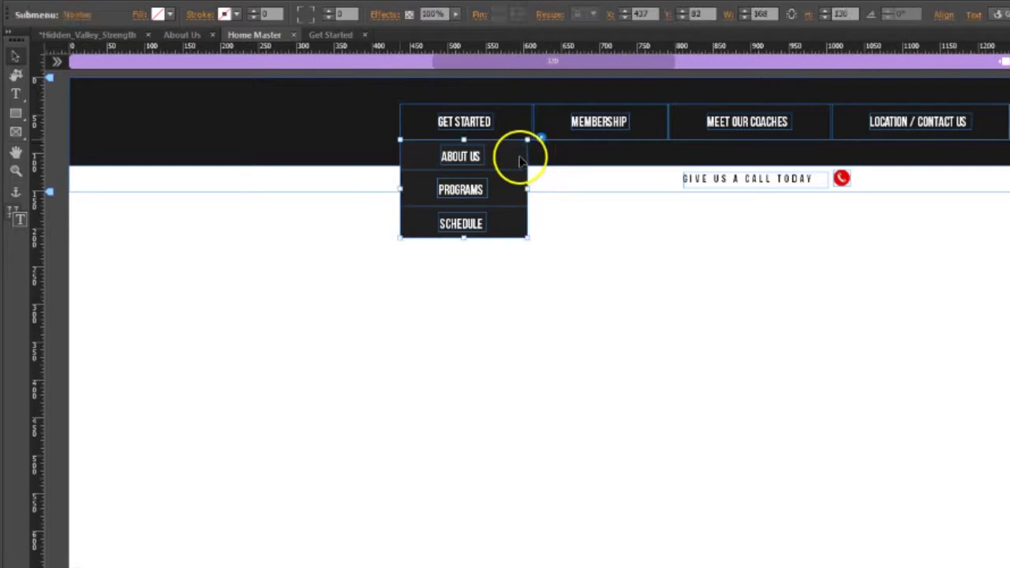
left_click_drag(530, 190, 535, 190)
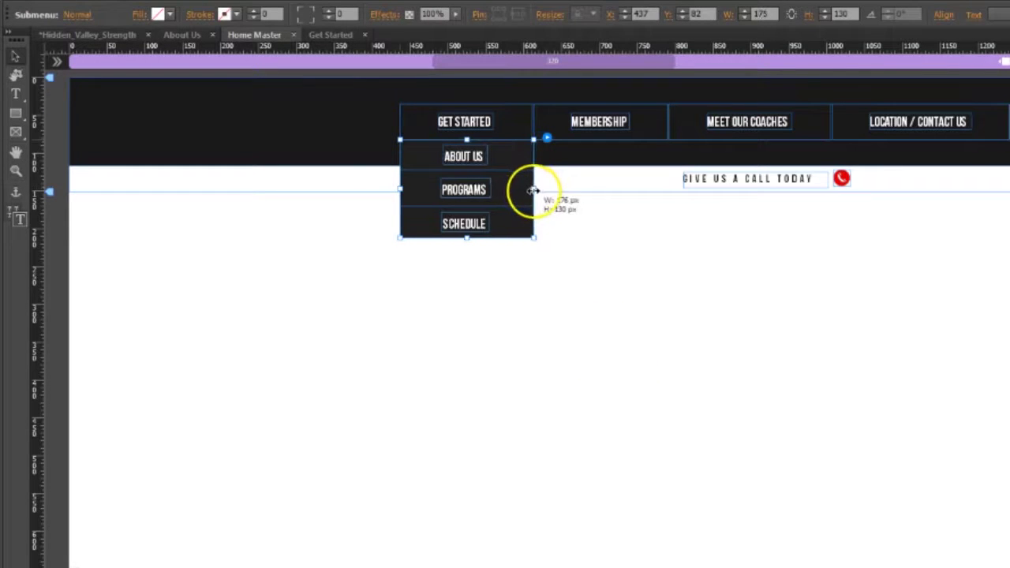
left_click(608, 316)
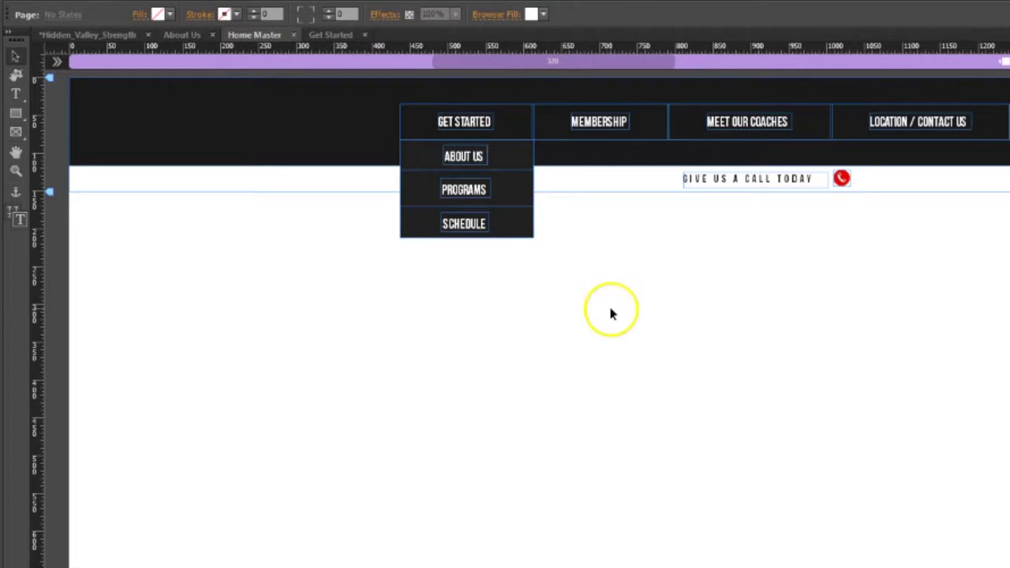
left_click(491, 126)
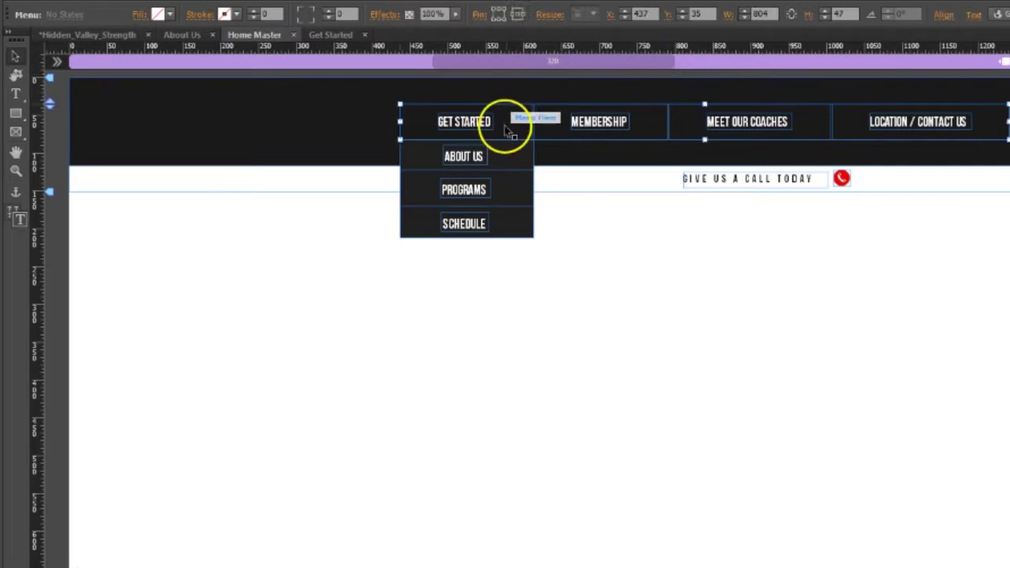
left_click(993, 11)
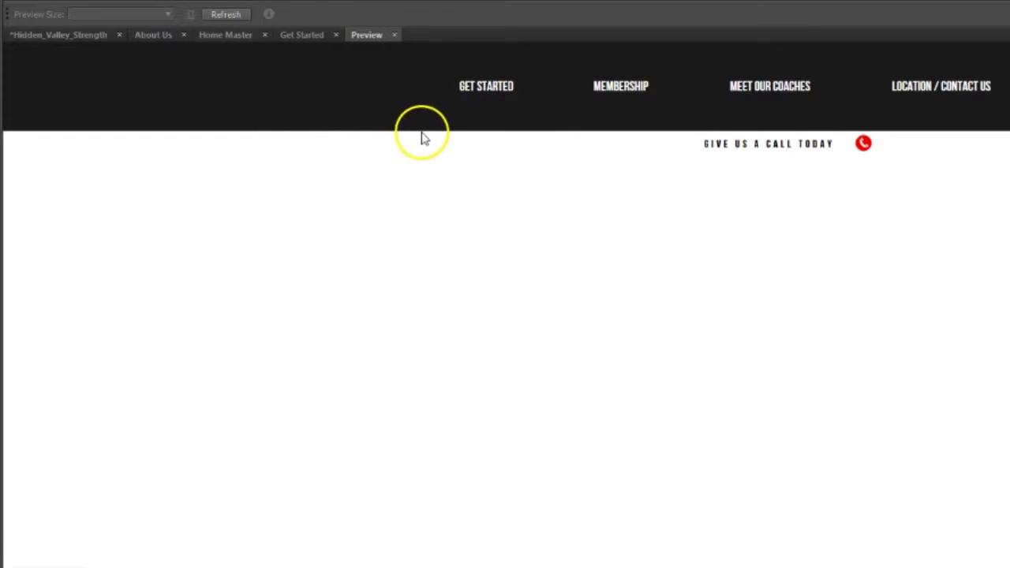
left_click(394, 35)
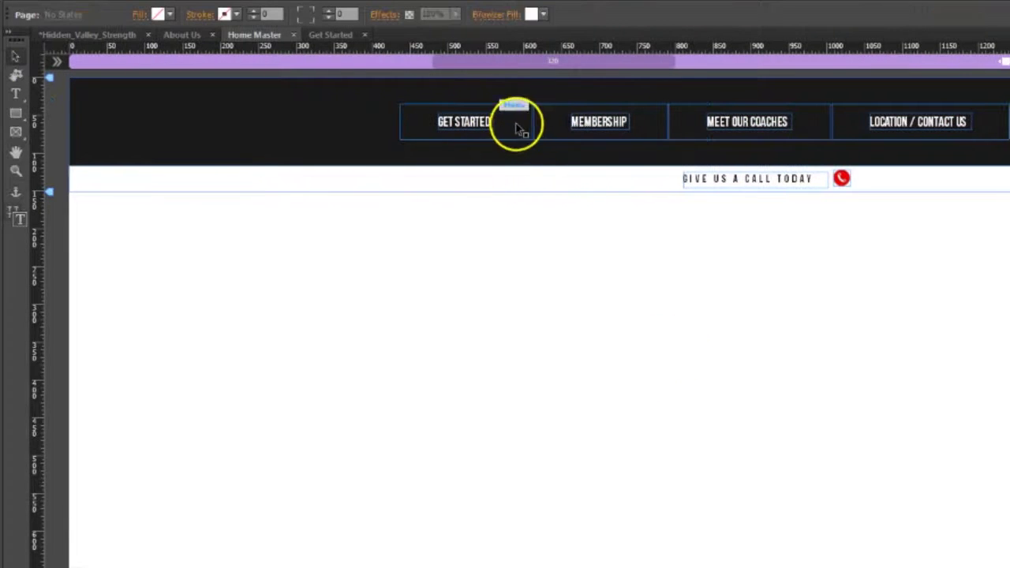
Try moving the Get Started dropdown lower, then revert it to its original position.
left_click(519, 129)
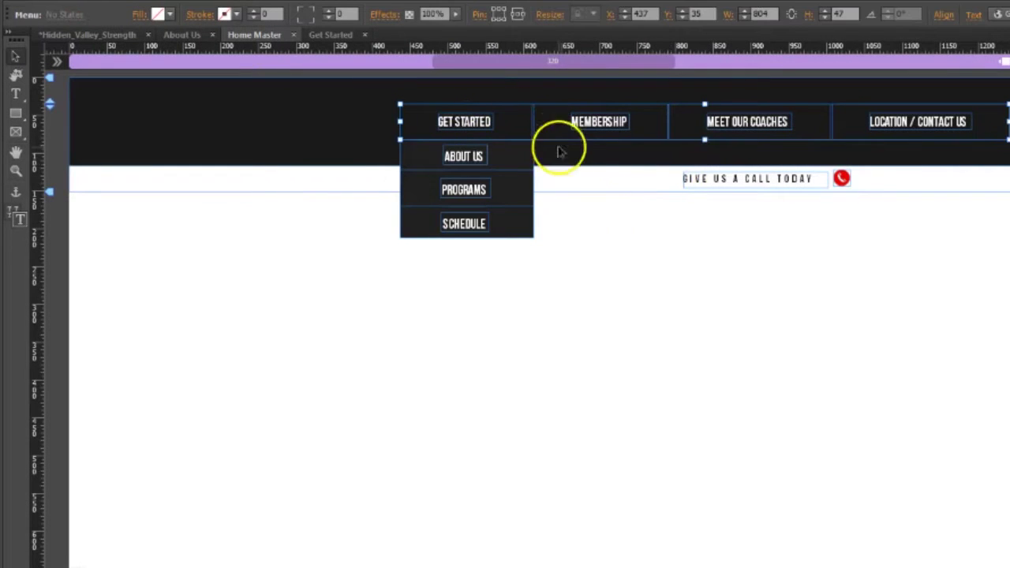
left_click(500, 171)
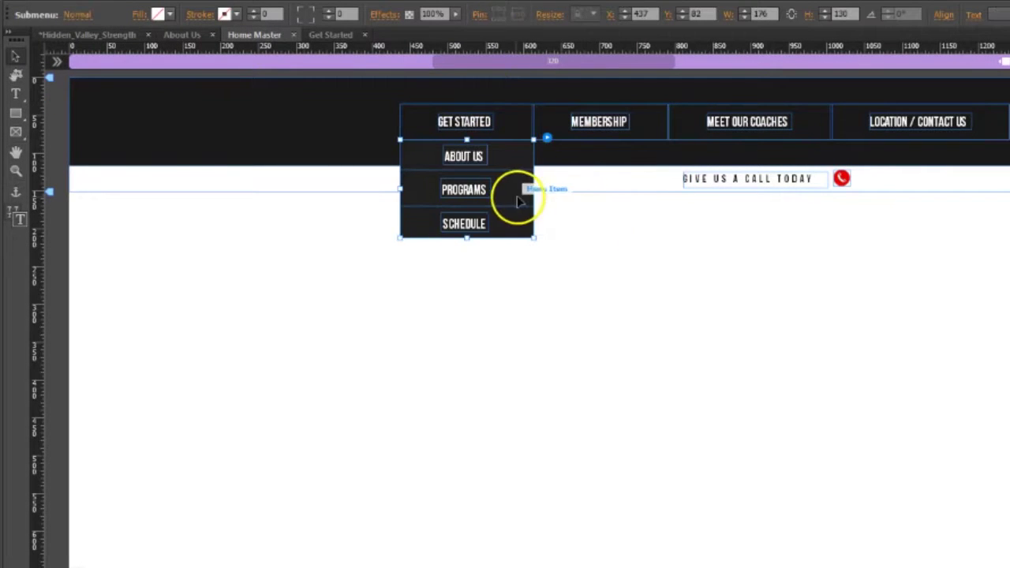
left_click_drag(514, 167, 510, 190)
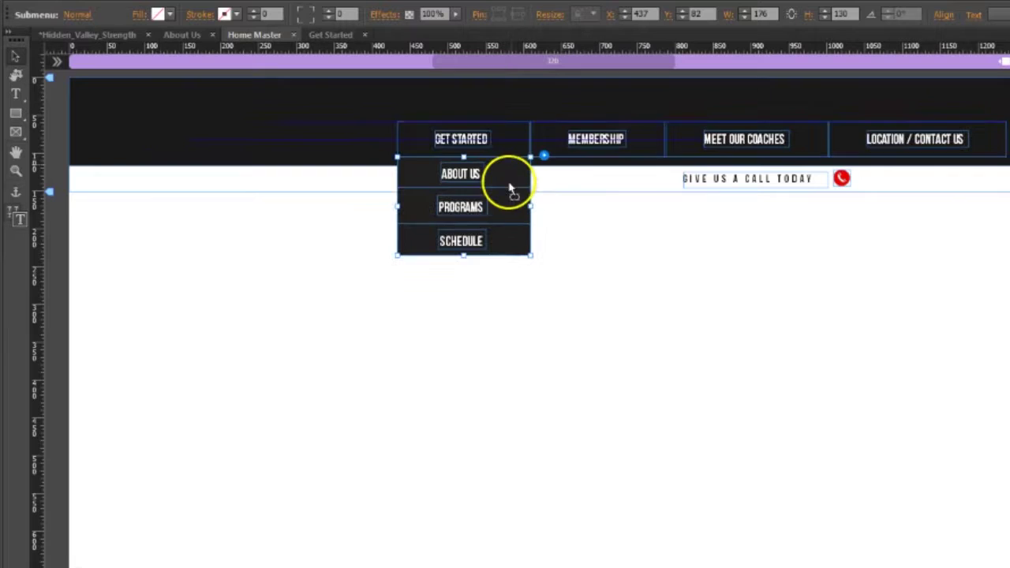
left_click(79, 9)
left_click(659, 384)
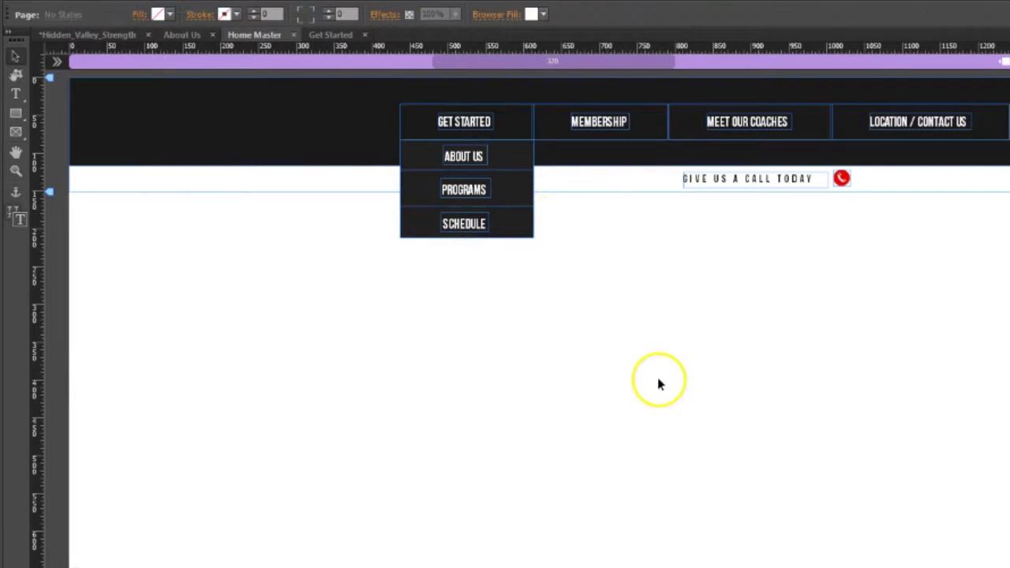
Move the dropdown's top edge below the dark header and trim its bottom edge upward.
left_click(532, 169)
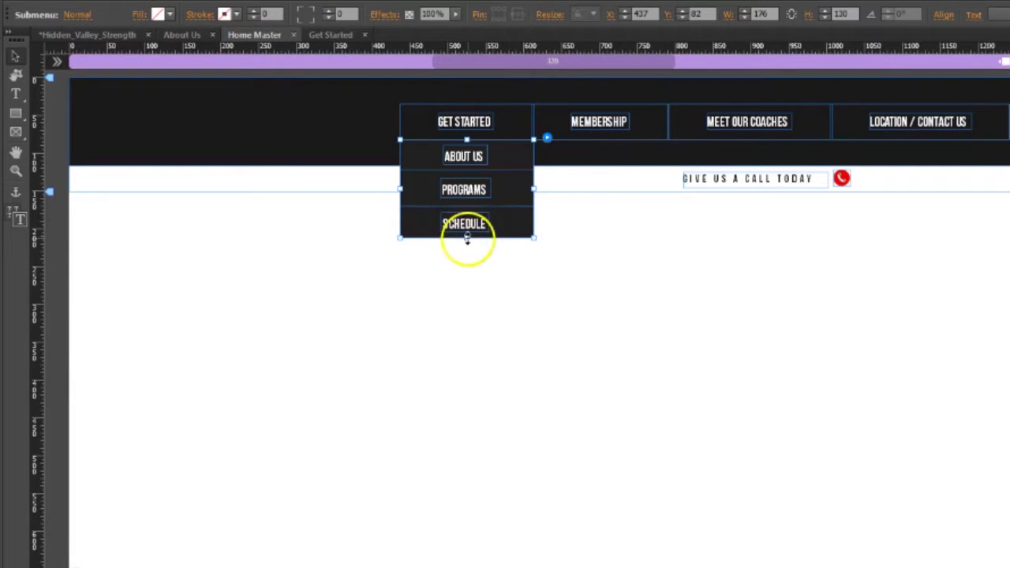
left_click_drag(467, 238, 469, 276)
left_click(466, 146)
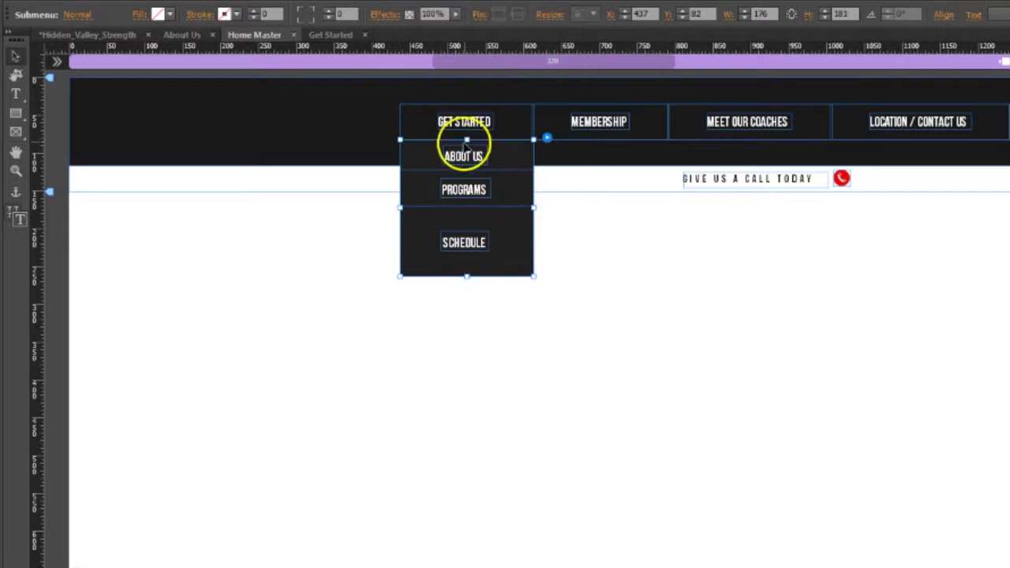
left_click_drag(467, 141, 466, 166)
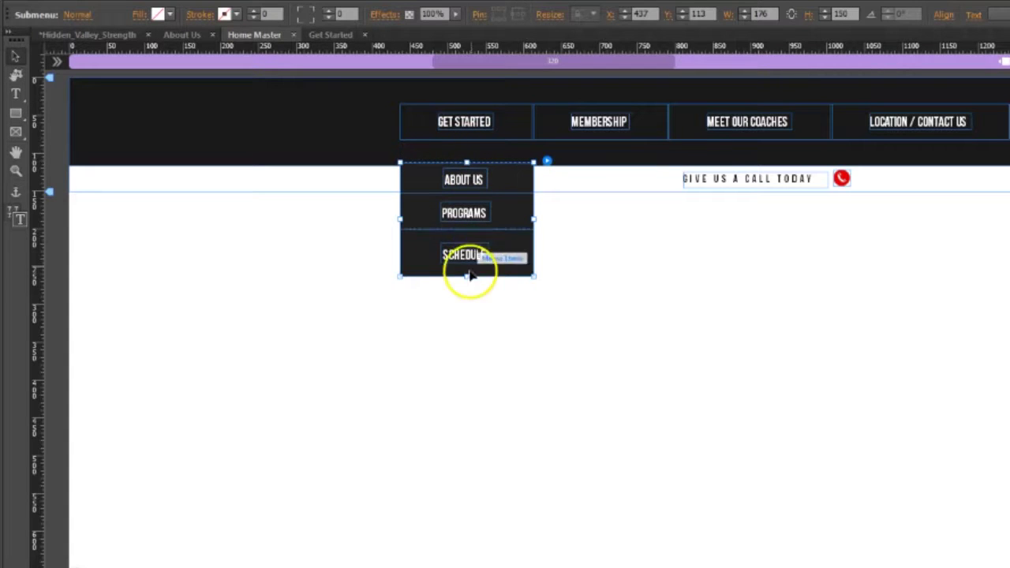
left_click_drag(469, 275, 472, 265)
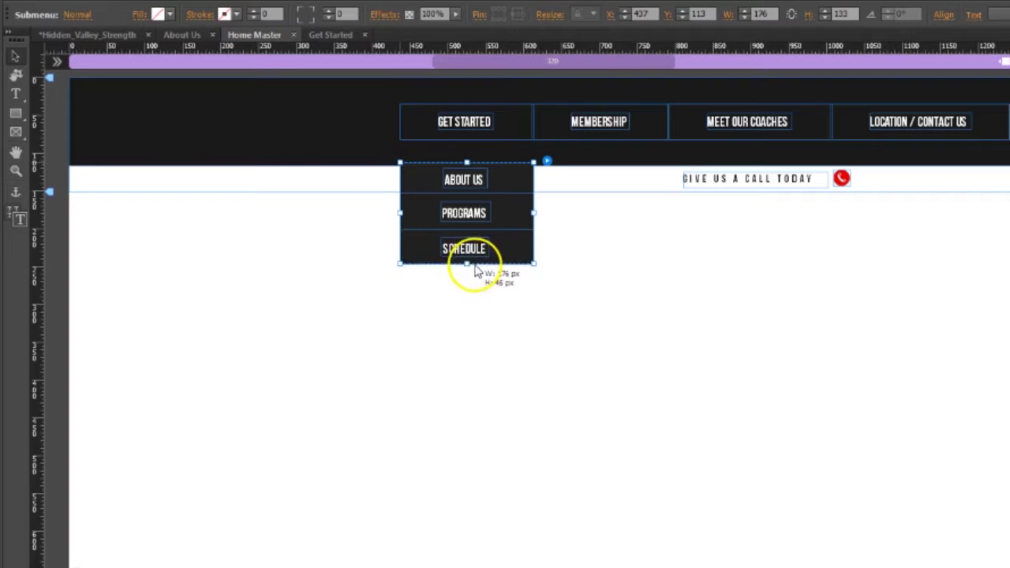
left_click(640, 282)
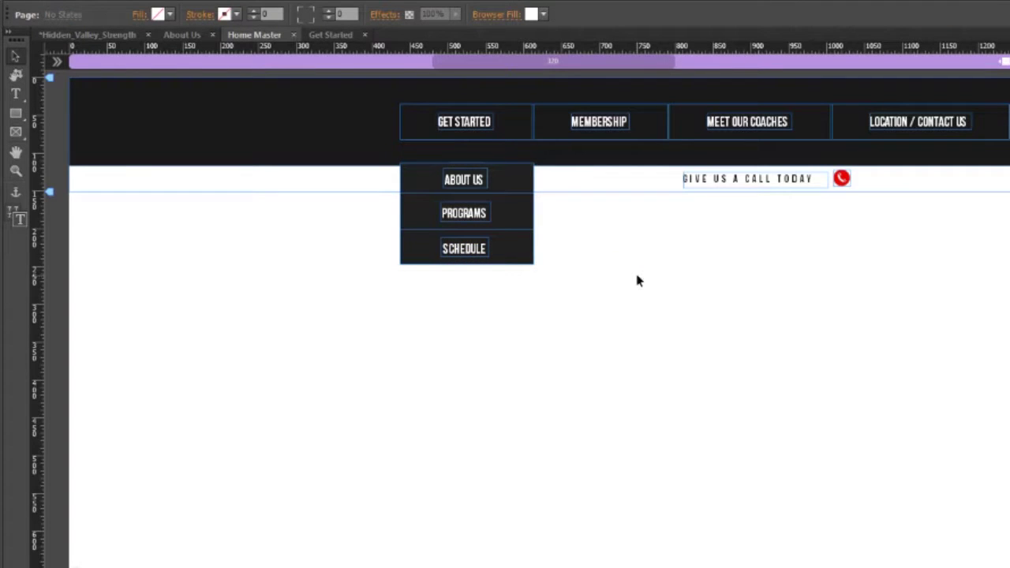
left_click(523, 284)
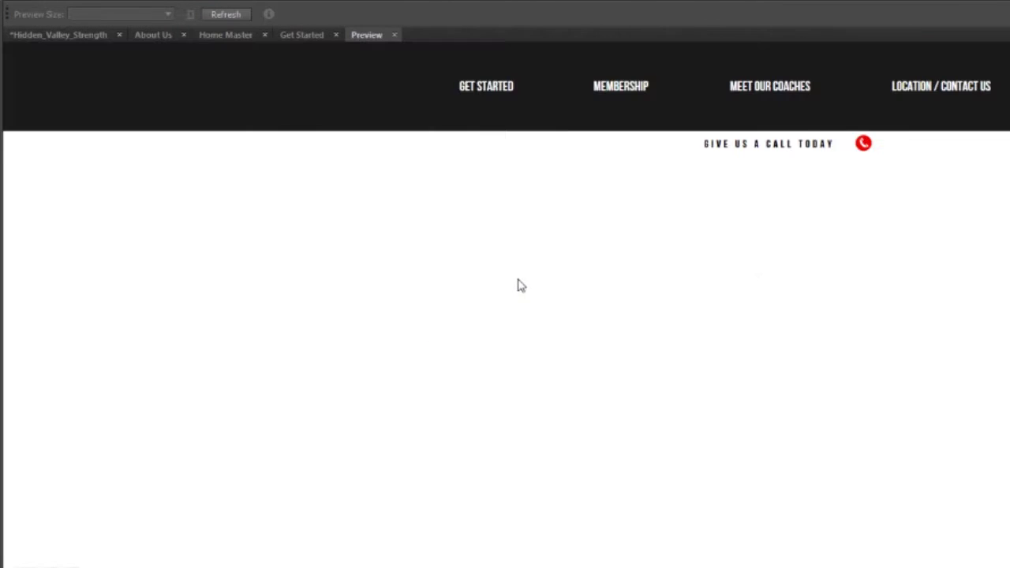
left_click(501, 96)
left_click(394, 35)
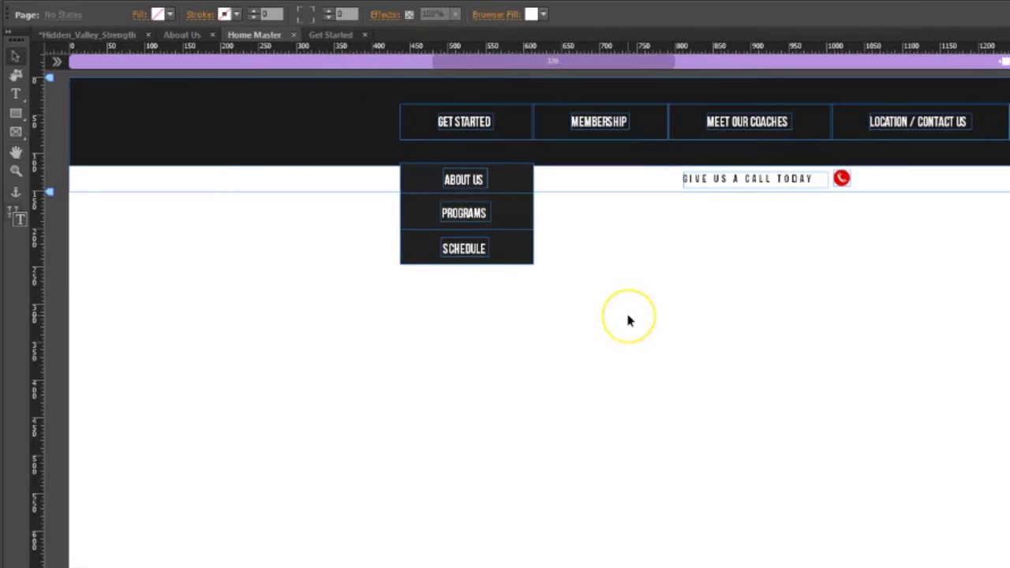